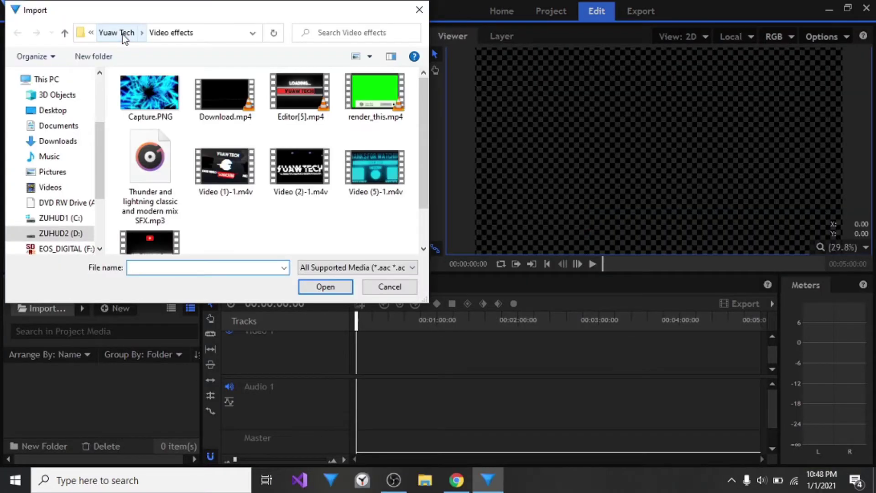
- Navigate up to My Videos > Yunus and import MVI_7479.MOV into the media bin
left_click(122, 34)
left_click(115, 34)
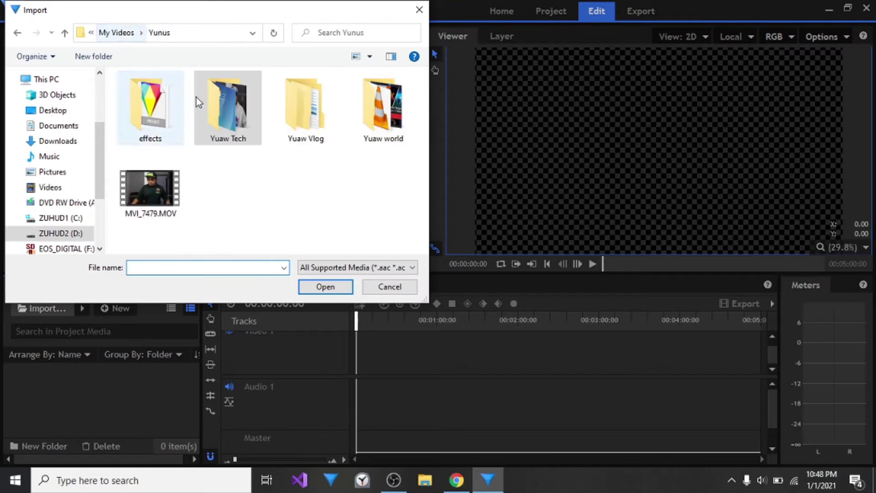
double_click(155, 190)
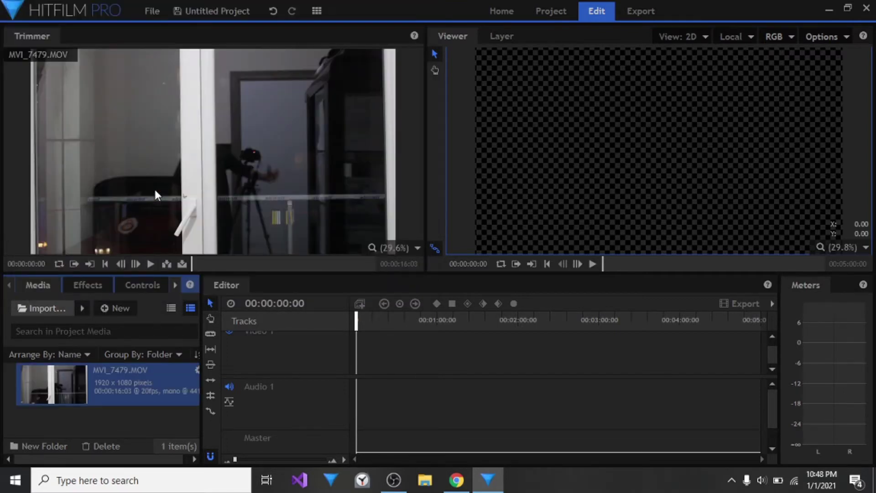
- Scrub the Trimmer preview to where the person appears and play a short stretch
left_click(198, 263)
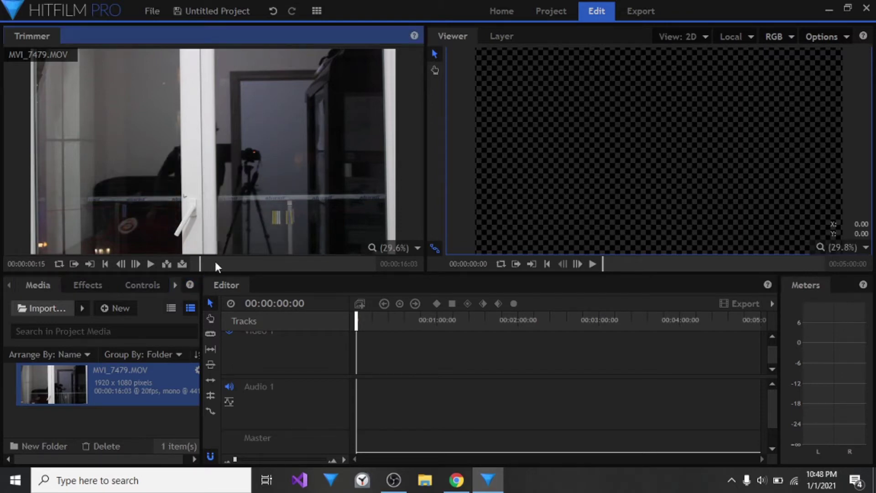
left_click(215, 264)
left_click(223, 263)
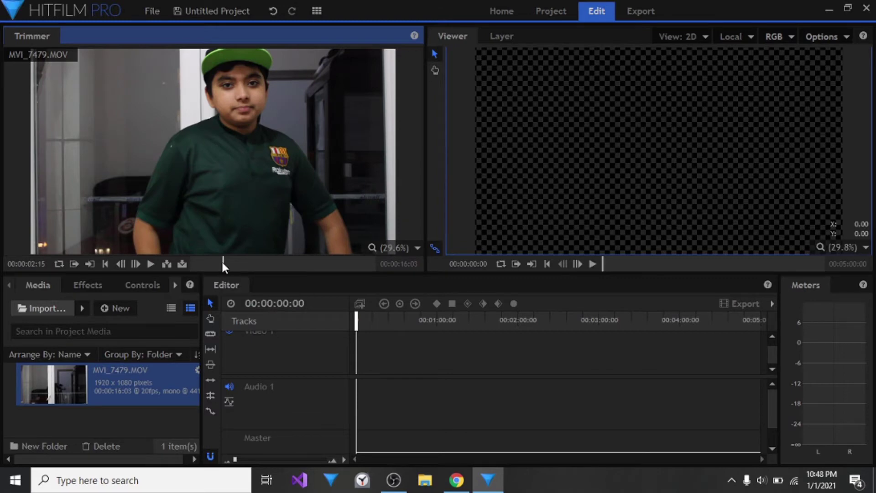
left_click(150, 265)
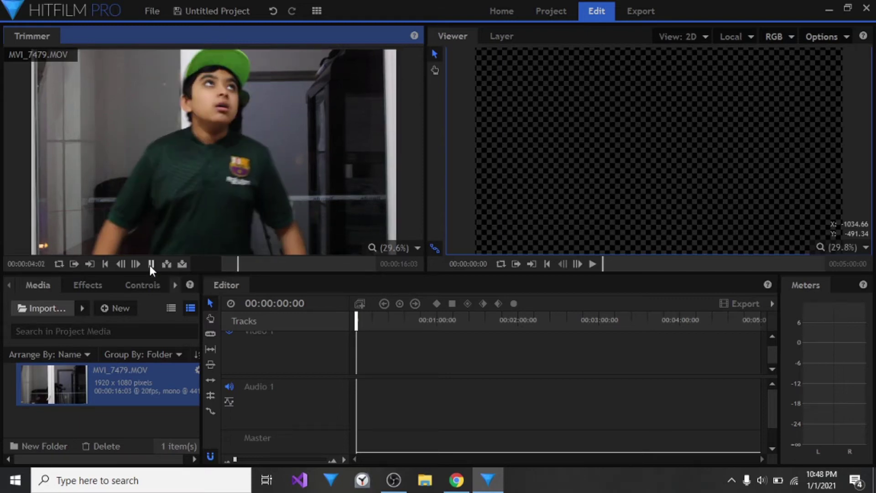
left_click(151, 264)
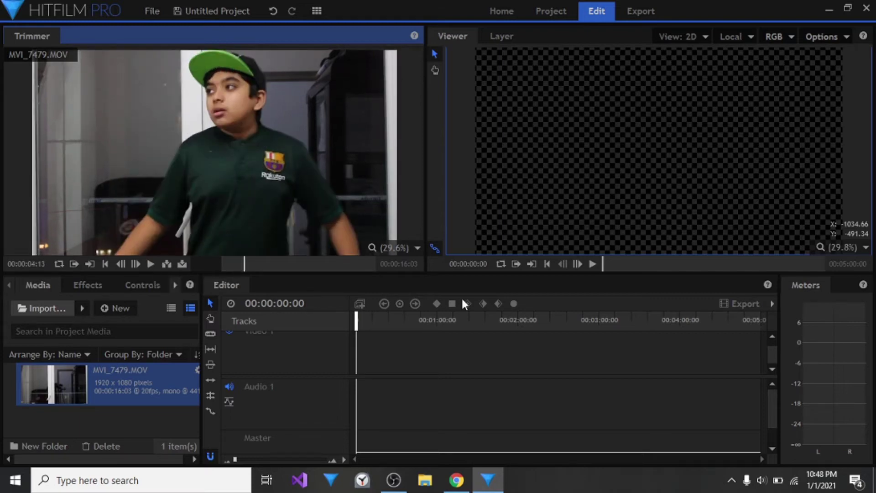
- Check the clip around 3 seconds and near the end, then replay from about 11 seconds
left_click(226, 267)
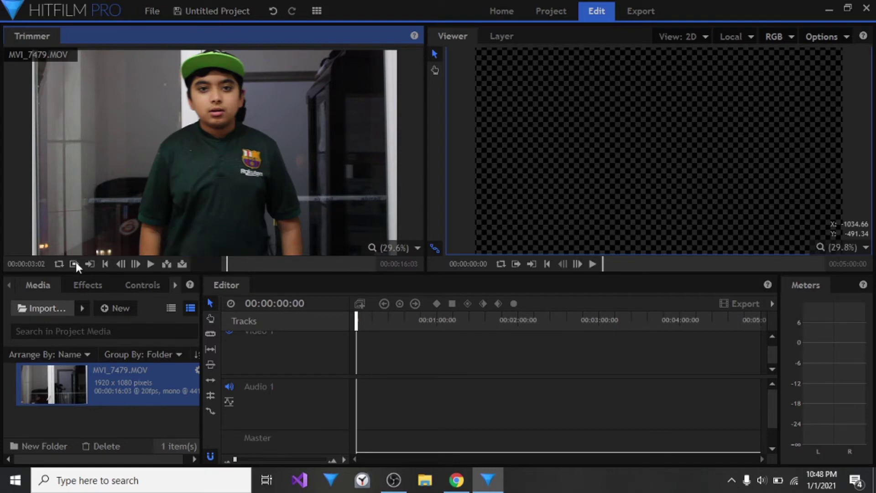
left_click(363, 263)
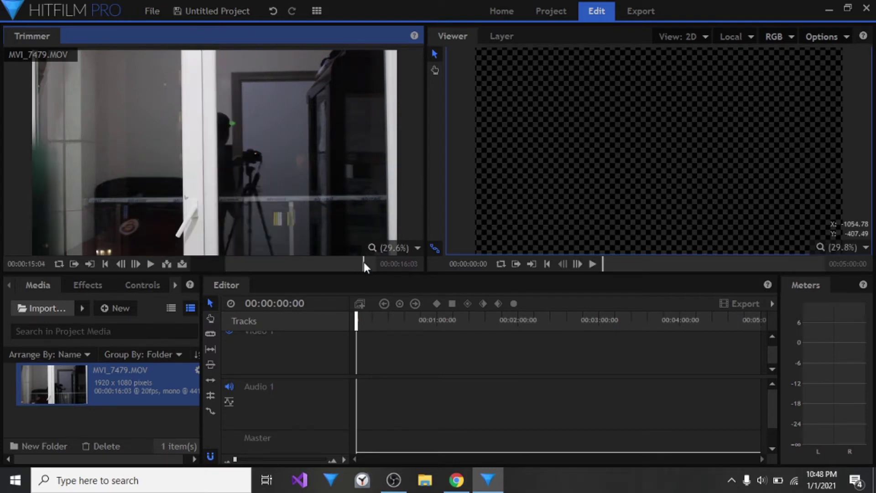
left_click(322, 261)
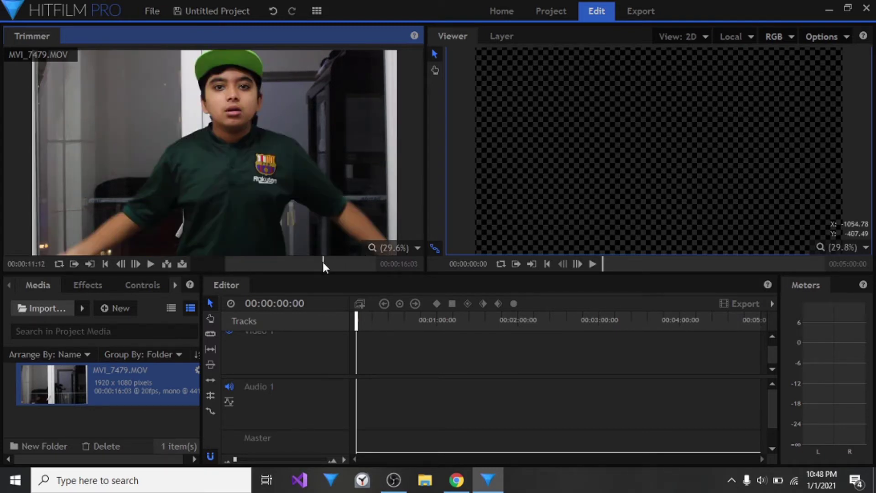
left_click(151, 264)
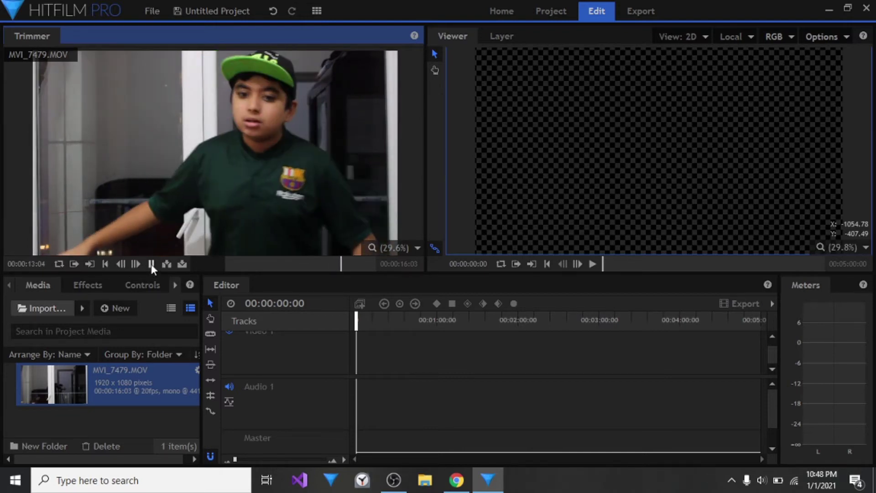
left_click(151, 264)
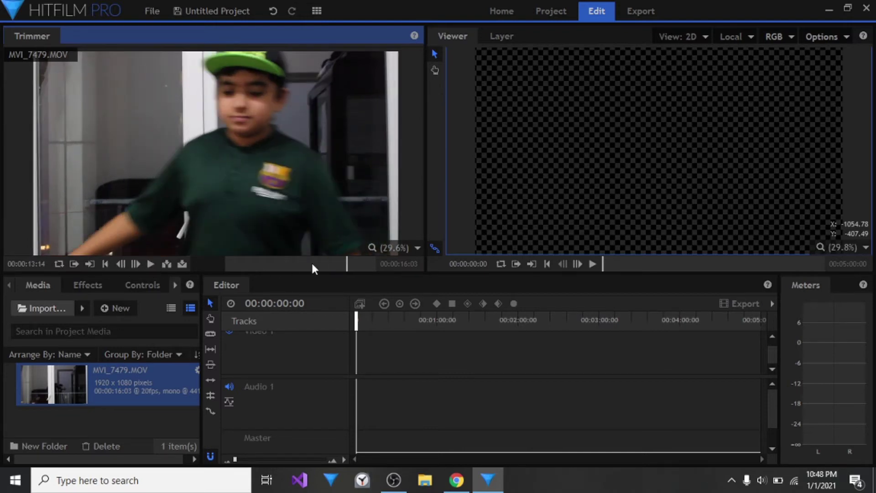
- Set the Trimmer to 00:00:12:17 and place the clip's video on the Video 1 track
left_click(343, 262)
left_click(338, 263)
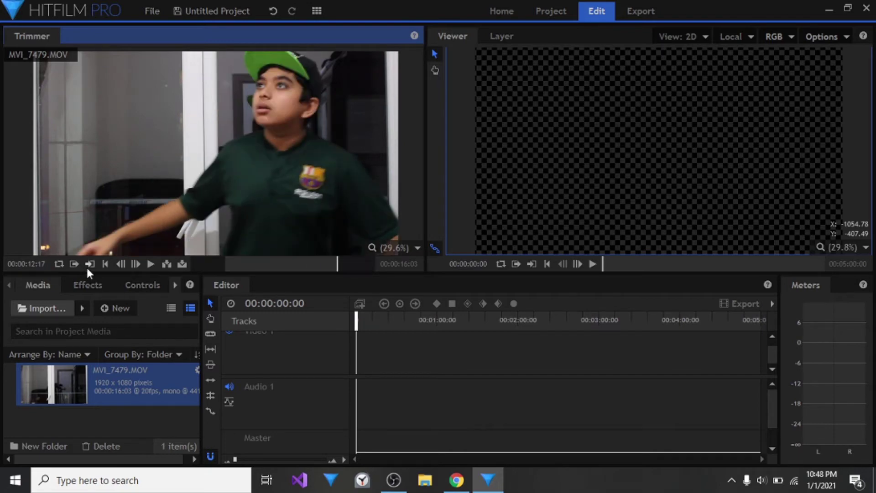
mouse_move(220, 141)
left_click_drag(189, 243, 363, 359)
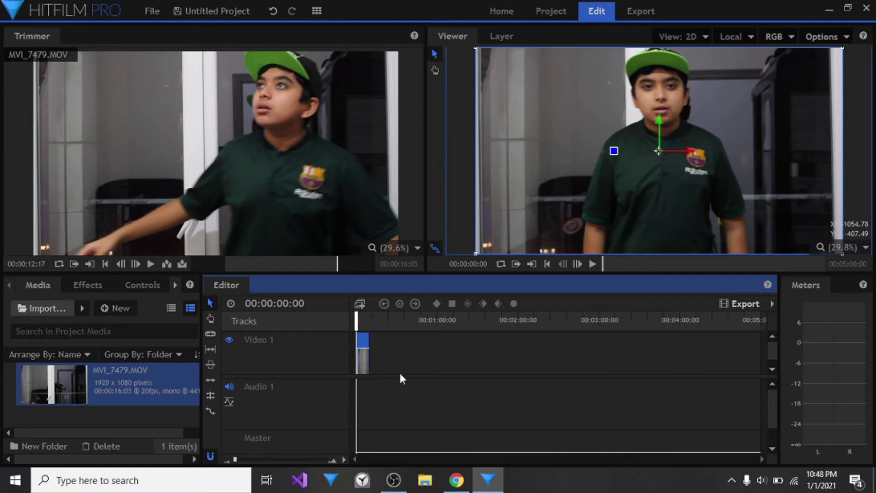
- Search the Effects library for 'Shake' and drag Grunge > Shake onto the MVI_7479.MOV clip
left_click(85, 289)
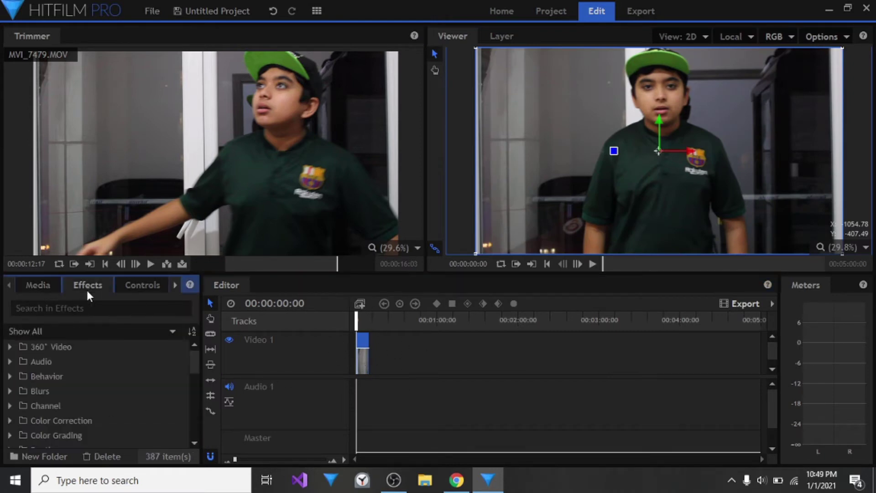
left_click(67, 310)
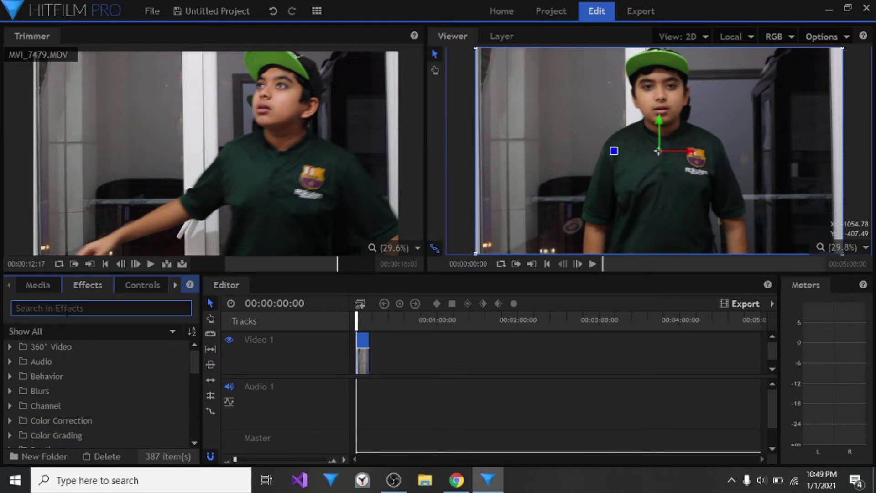
type("Sha")
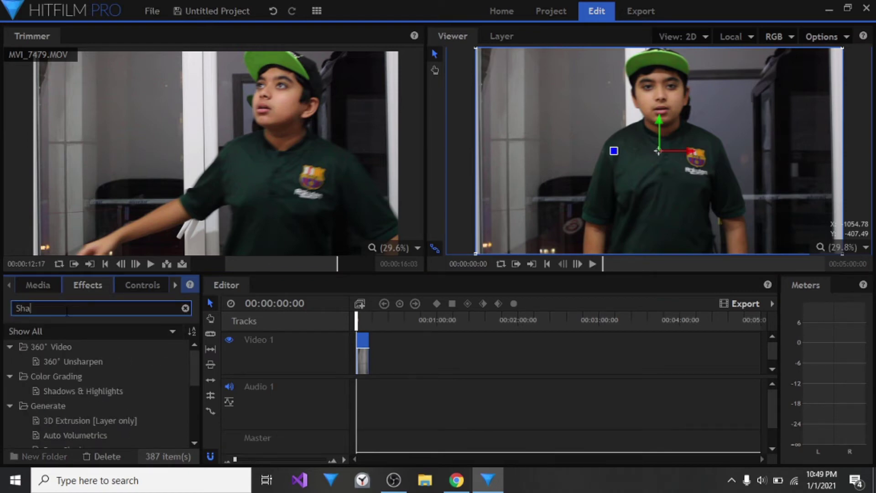
type("ke")
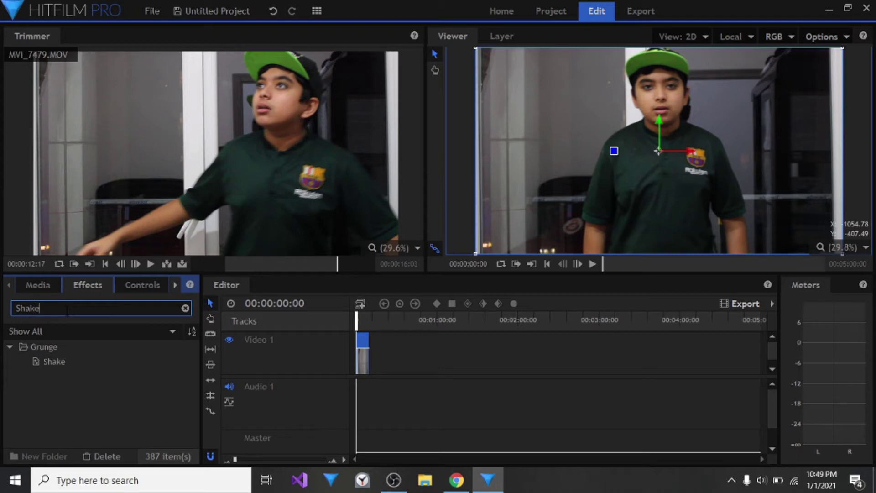
left_click(62, 361)
left_click_drag(61, 361, 365, 354)
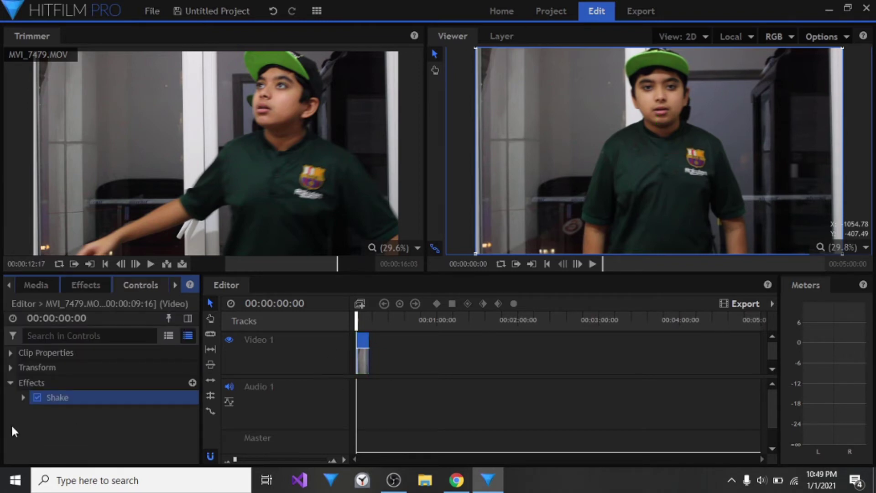
- Inspect the clip's Transform properties, then collapse Transform and the Effects group
left_click(9, 367)
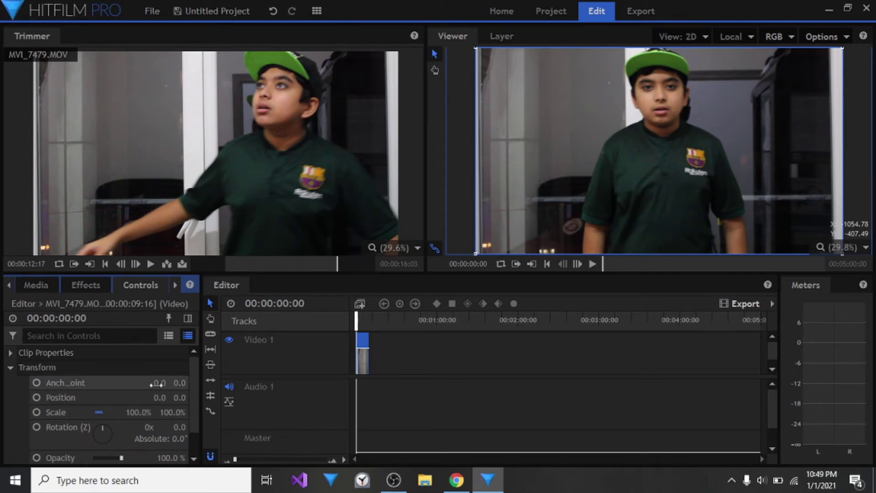
mouse_move(197, 391)
left_mouse_down()
mouse_move(199, 413)
mouse_move(195, 391)
left_mouse_up()
left_click(10, 368)
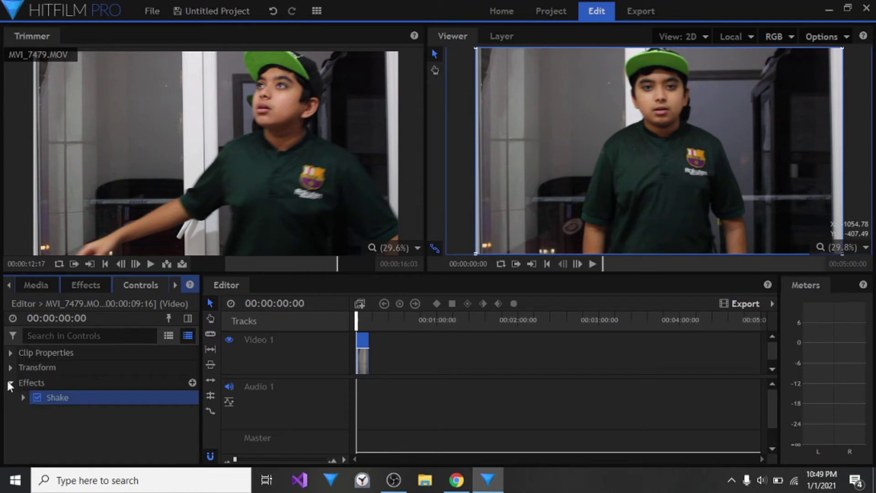
left_click(9, 384)
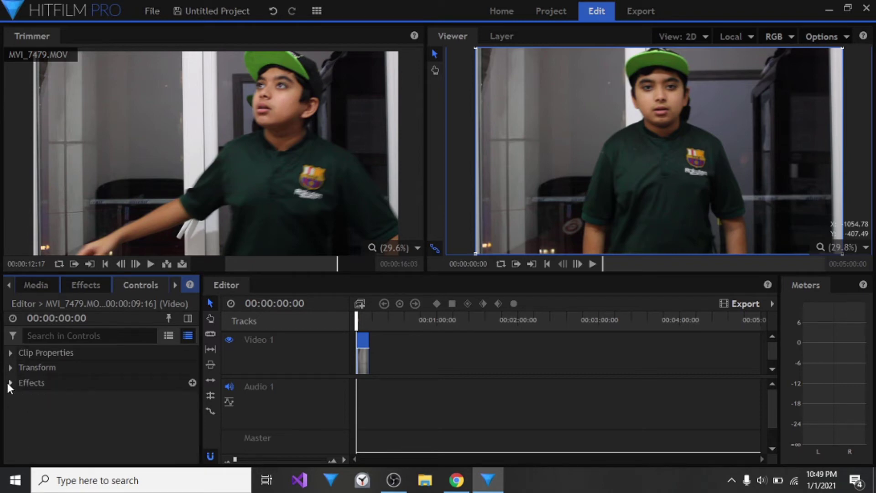
- Look over the blend and Transform properties, then return to the Media list showing MVI_7479.MOV
left_click(10, 354)
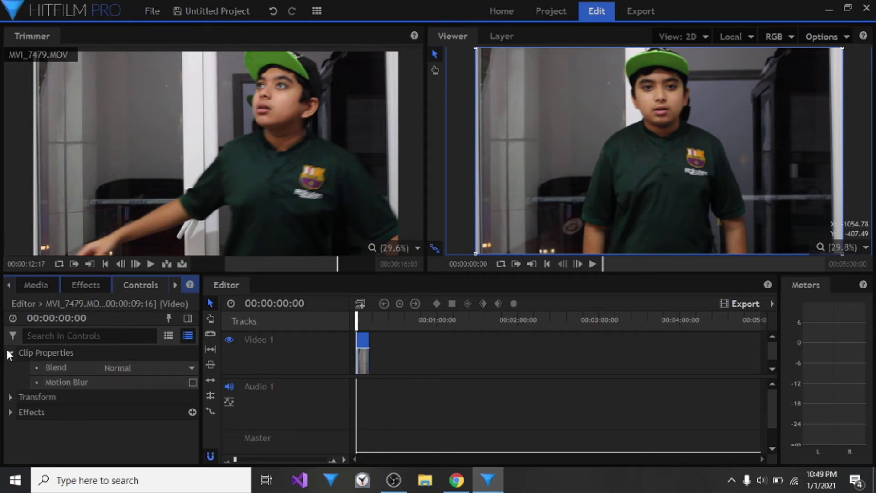
left_click(8, 351)
left_click(9, 368)
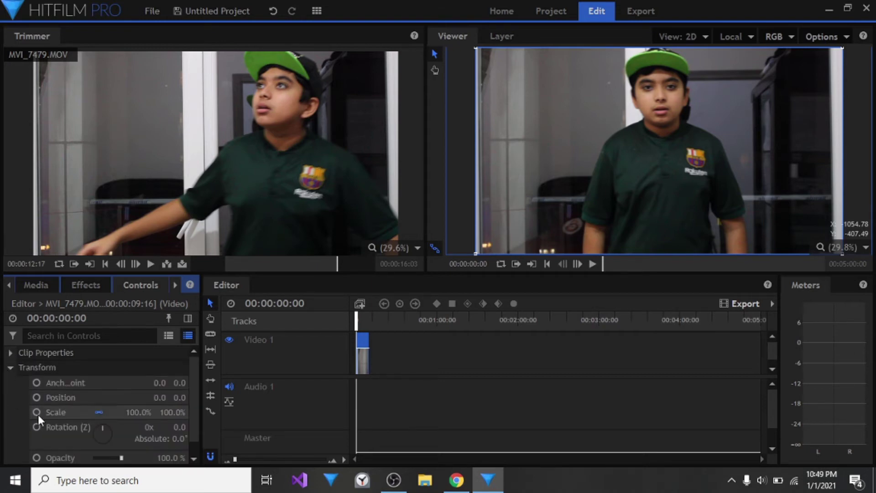
left_click_drag(192, 374, 193, 390)
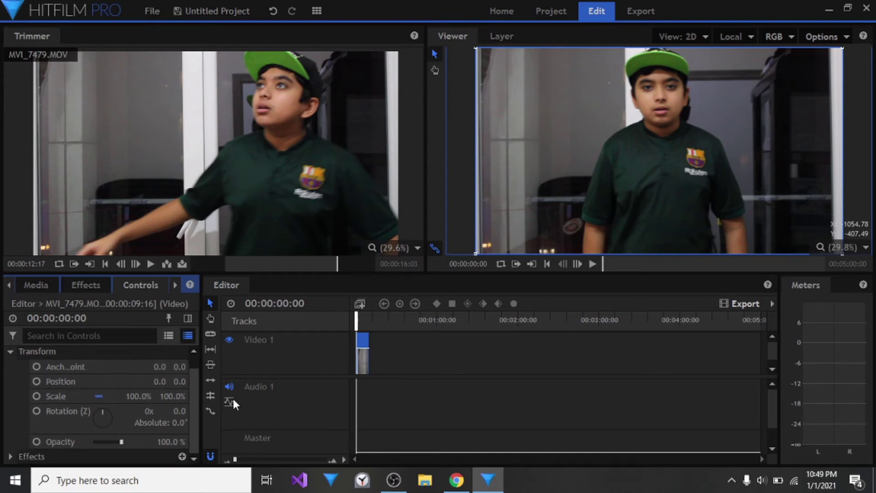
left_click(9, 352)
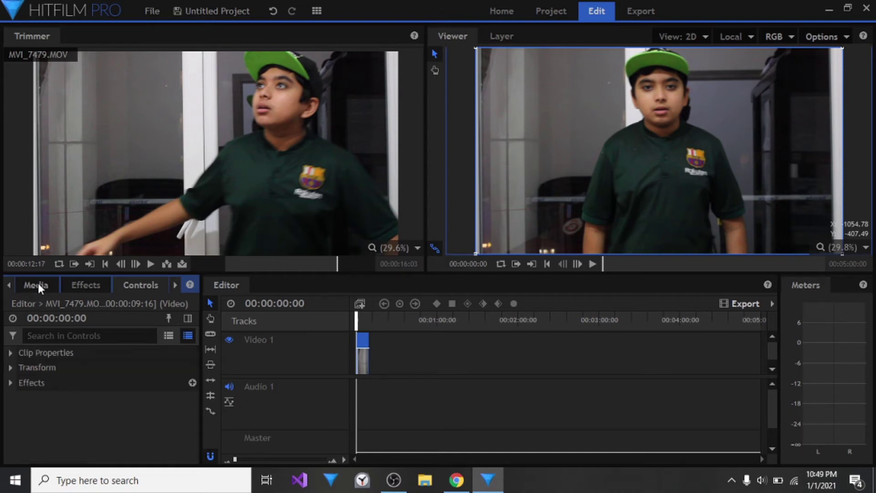
left_click(37, 283)
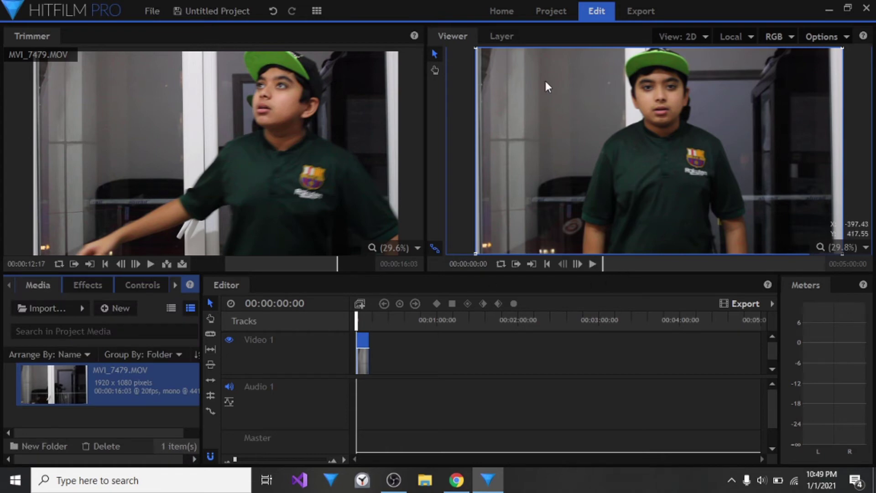
- Play the Shake-affected clip in the Viewer and pause at 00:00:08:07
left_click(588, 265)
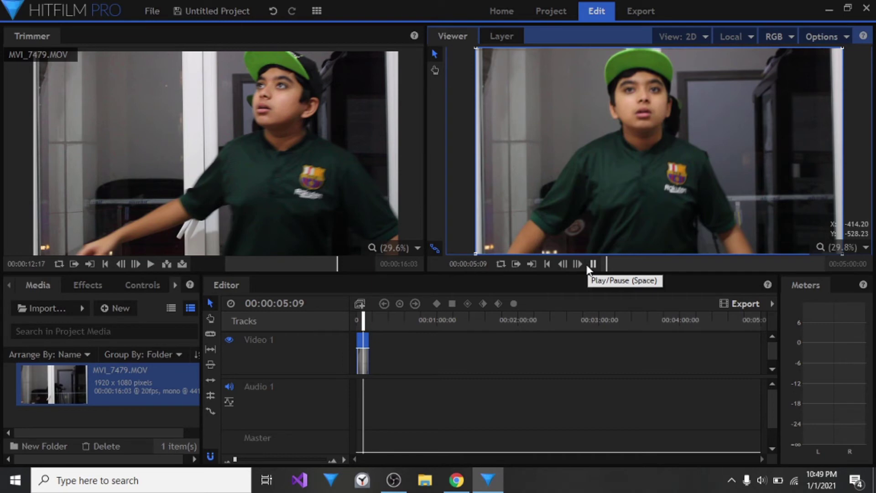
left_click(589, 266)
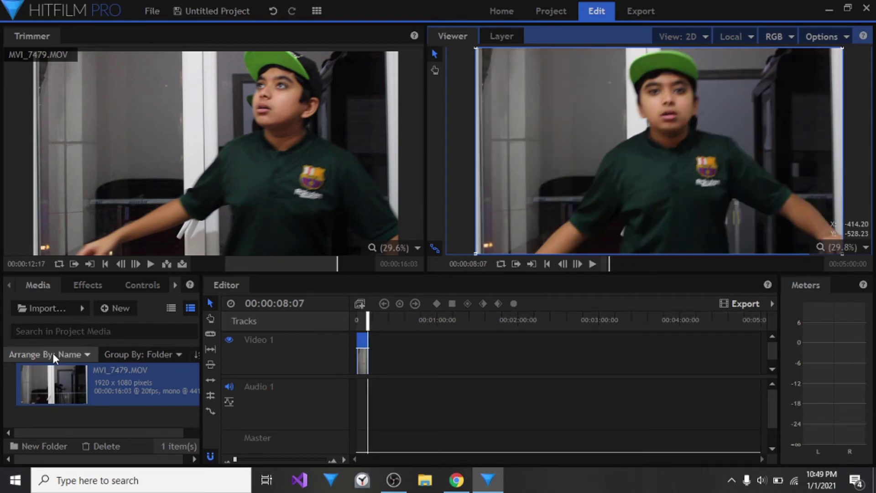
- Open the clip's Controls and briefly check its Transform properties
left_click(90, 284)
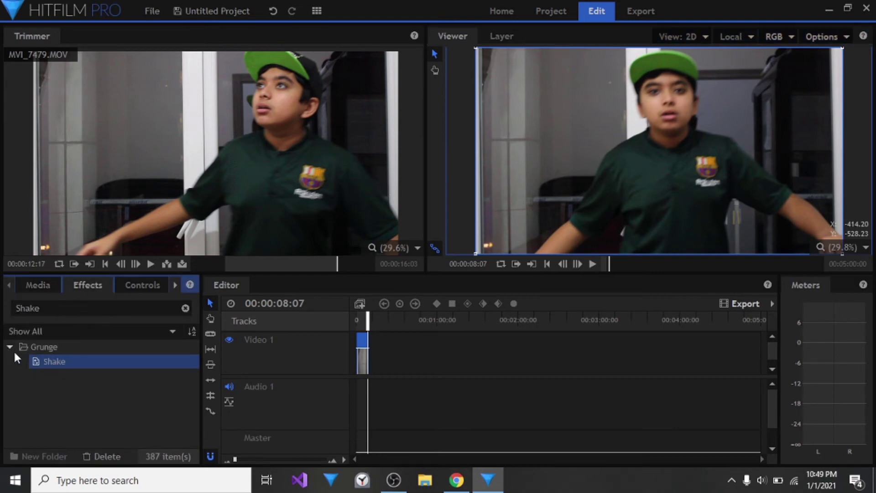
left_click(136, 286)
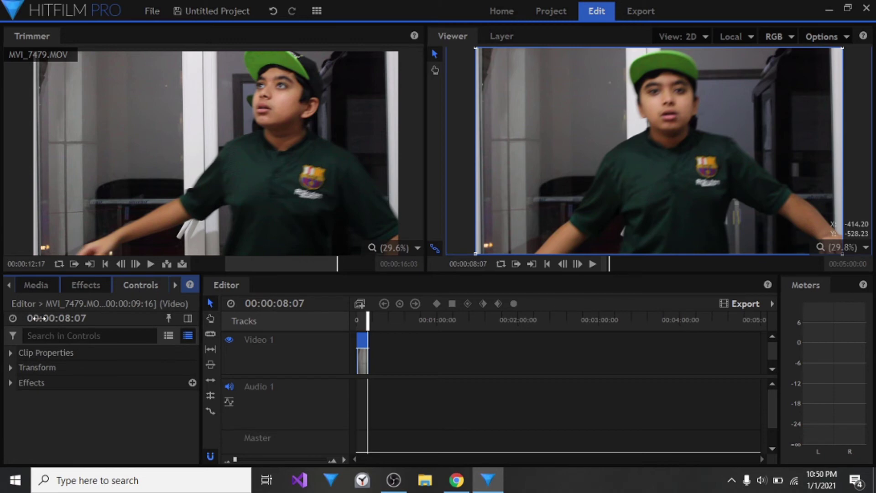
left_click(7, 368)
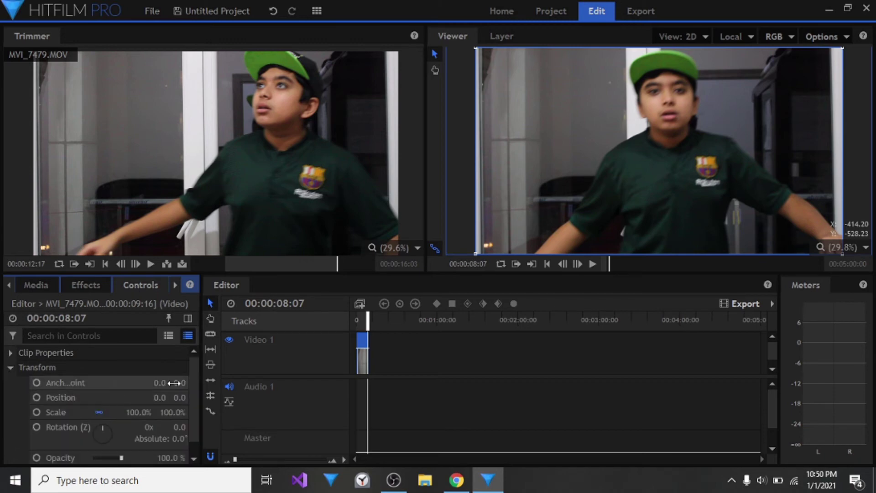
scroll(195, 388, "down", 1)
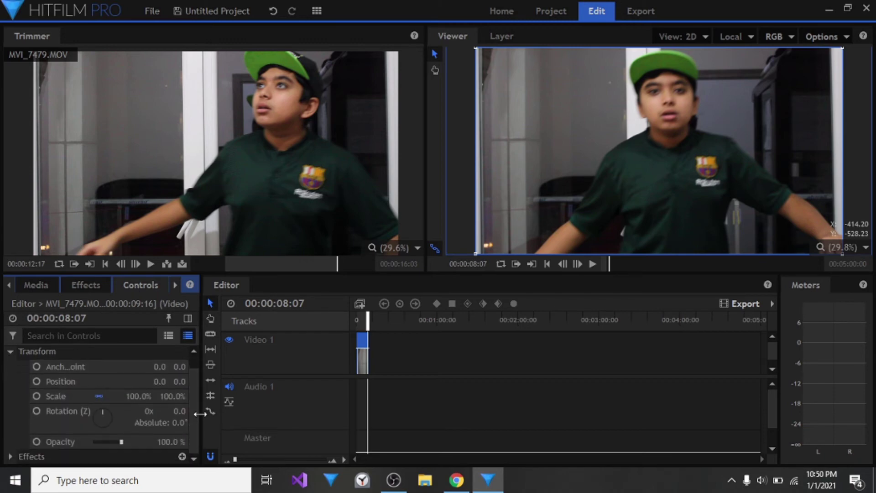
left_click(14, 353)
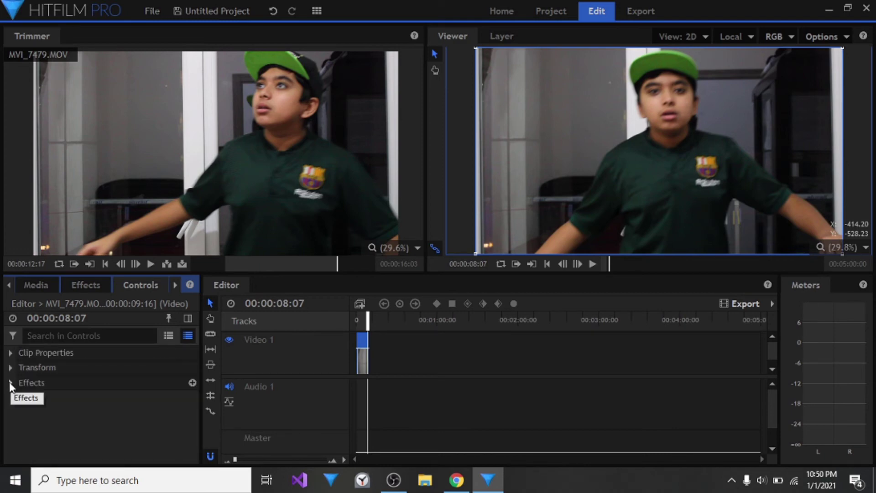
- Search the controls for 'speed', raise Shake Speed from 1.50 to 7.40, and move the playhead back
left_click(78, 335)
type("s")
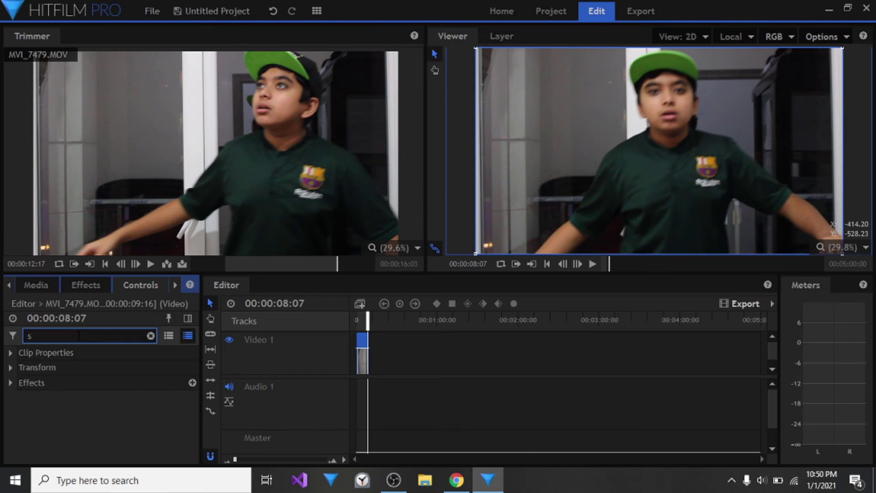
type("pee")
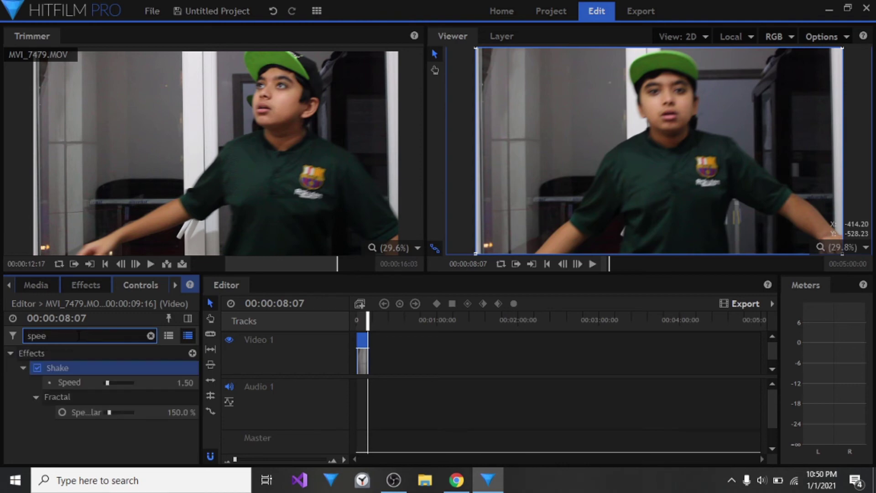
type("d")
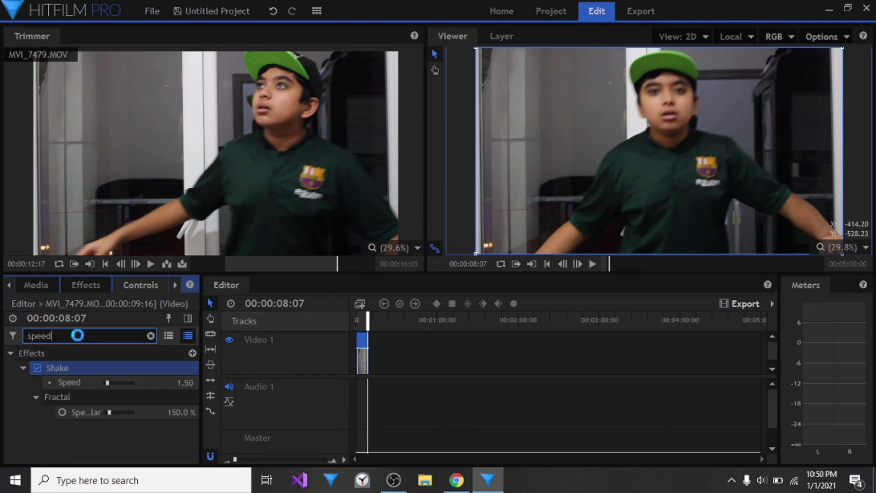
left_click(107, 384)
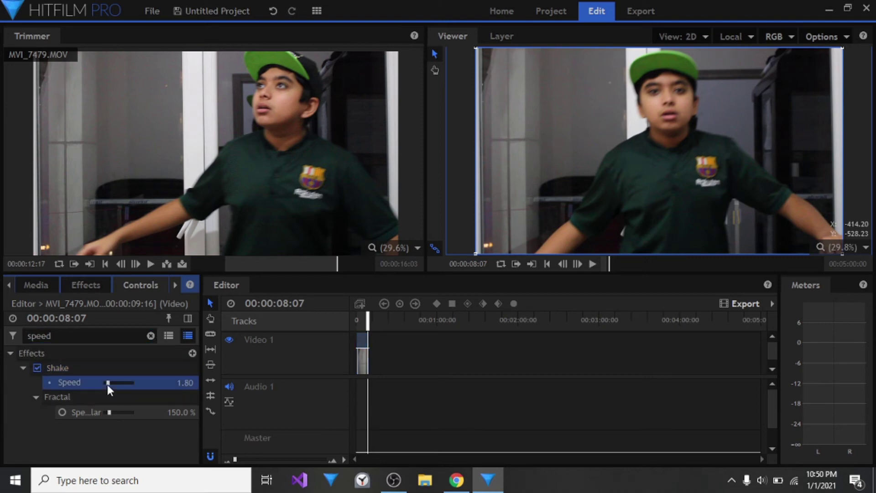
left_click_drag(108, 384, 115, 389)
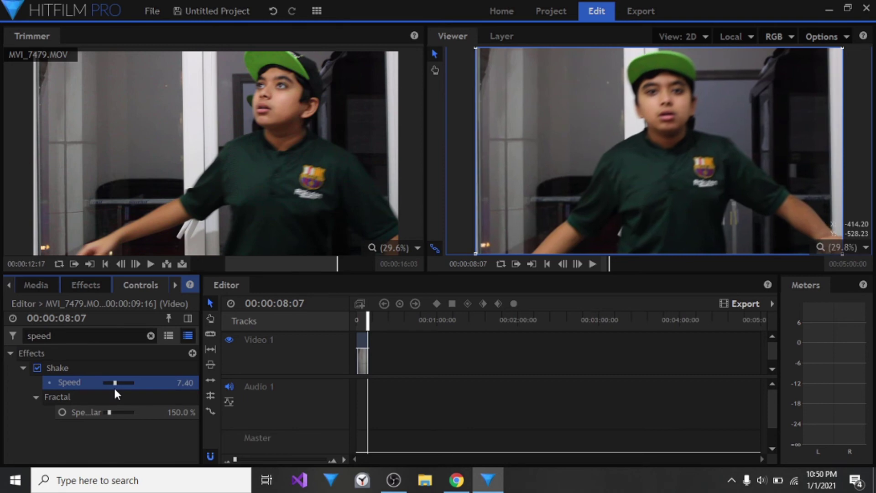
left_click_drag(368, 317, 318, 326)
- Raise Shake Speed to 13.00 and replay the clip from the start to check the earthquake shake
left_click(591, 264)
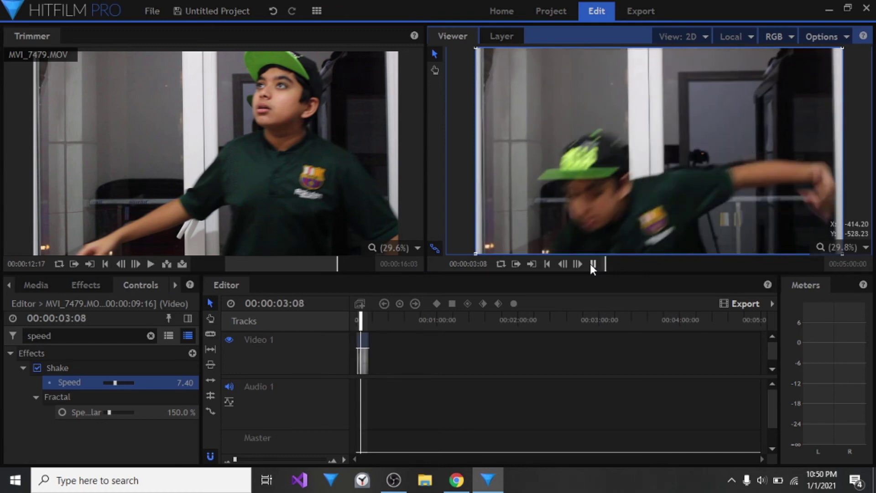
left_click(593, 264)
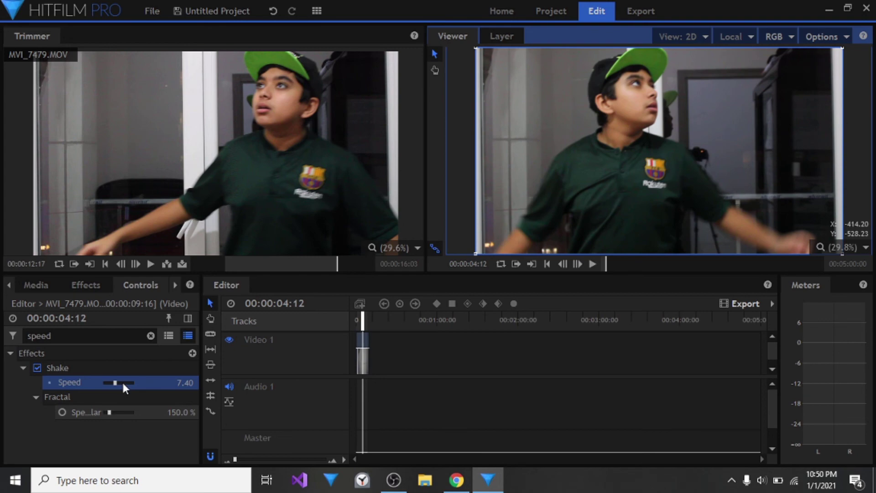
left_click_drag(121, 380, 122, 383)
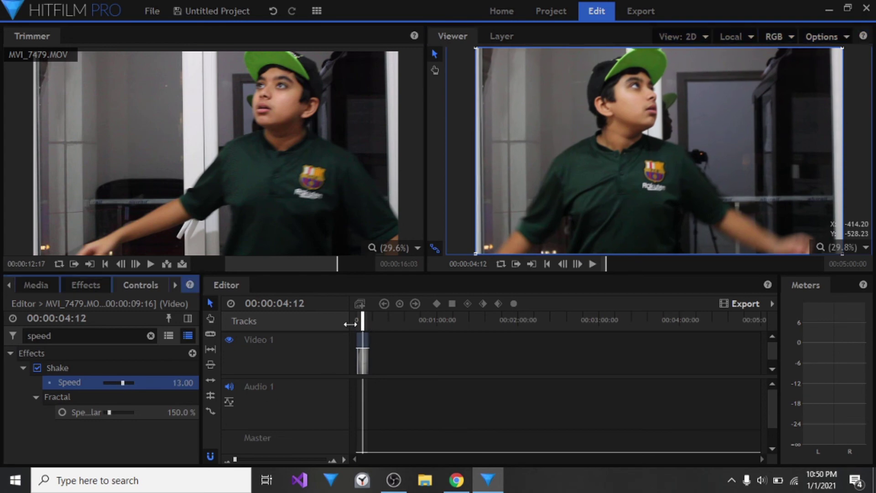
left_click_drag(362, 320, 299, 321)
left_click(591, 264)
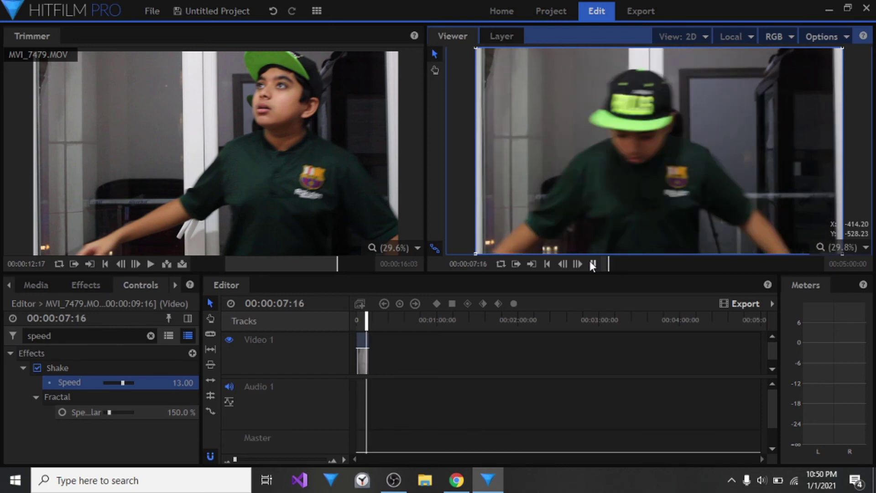
left_click(592, 264)
- Switch to the Home tab in the top bar to see the recent projects list
left_click(502, 14)
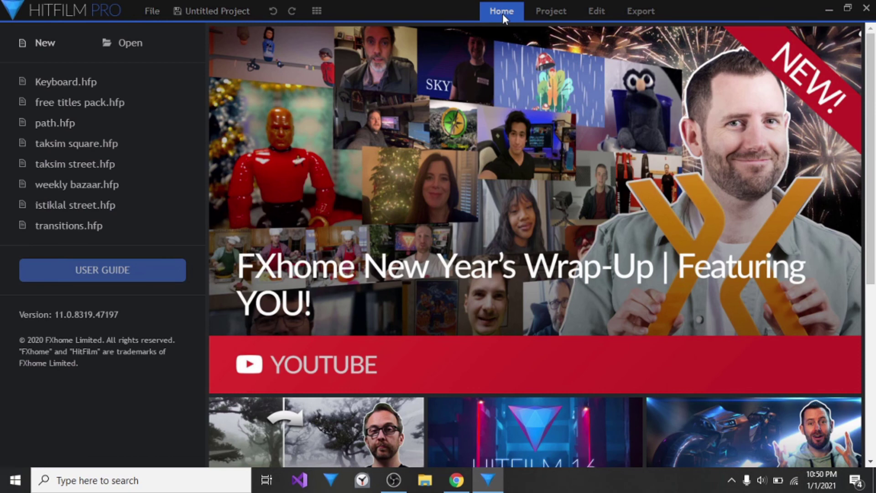